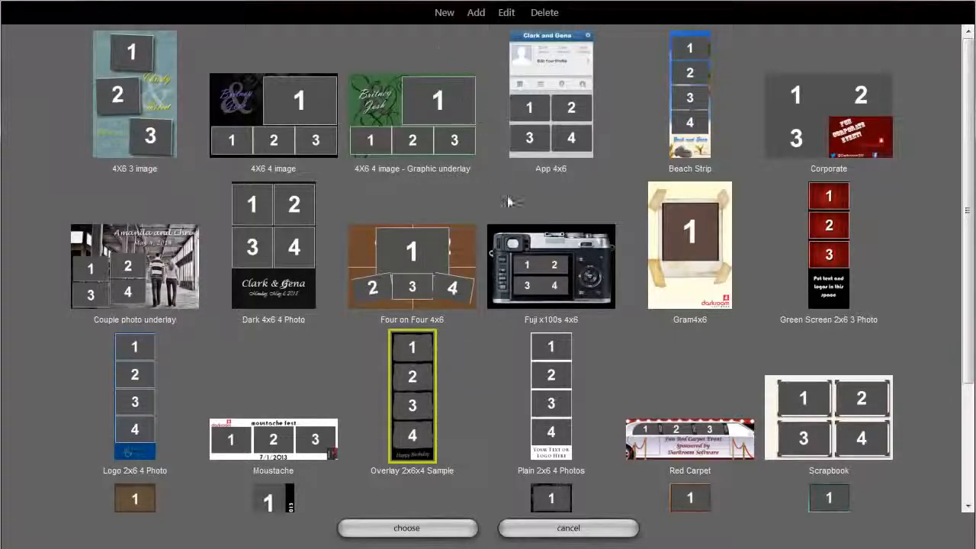
Create a new vertical 2x6 border template with a resolution of 300 pixels per inch.
click(444, 12)
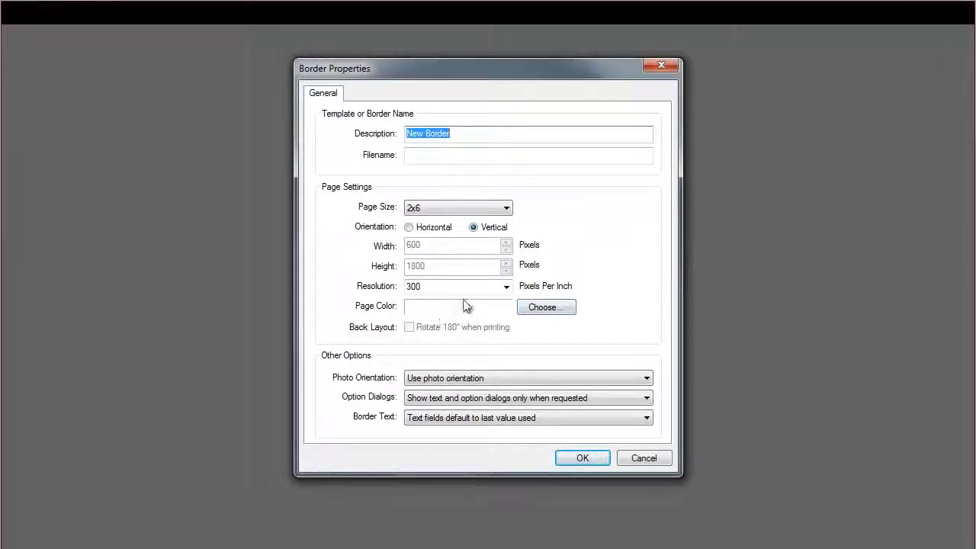
click(581, 460)
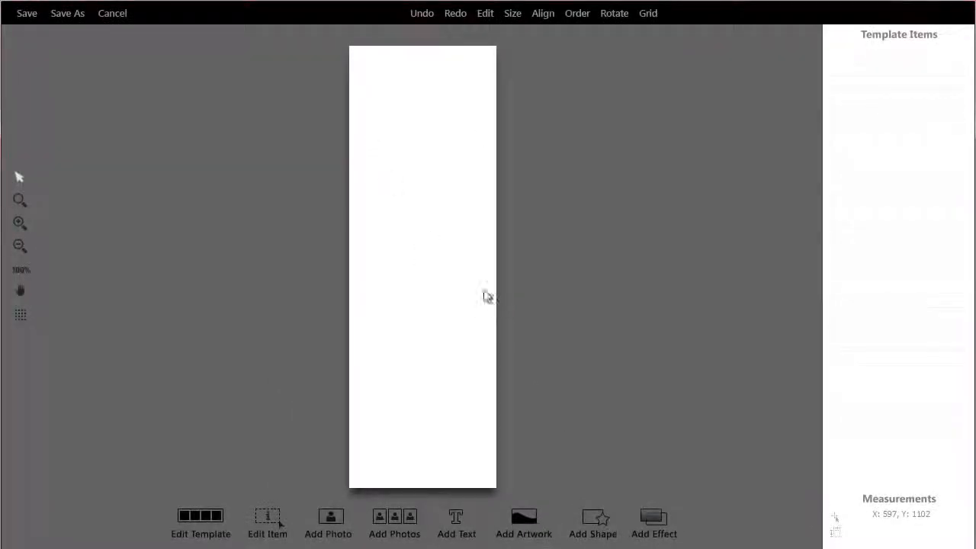
Add the dark2x6 artwork as a single graphic and position it to fill the whole page as the background.
click(522, 534)
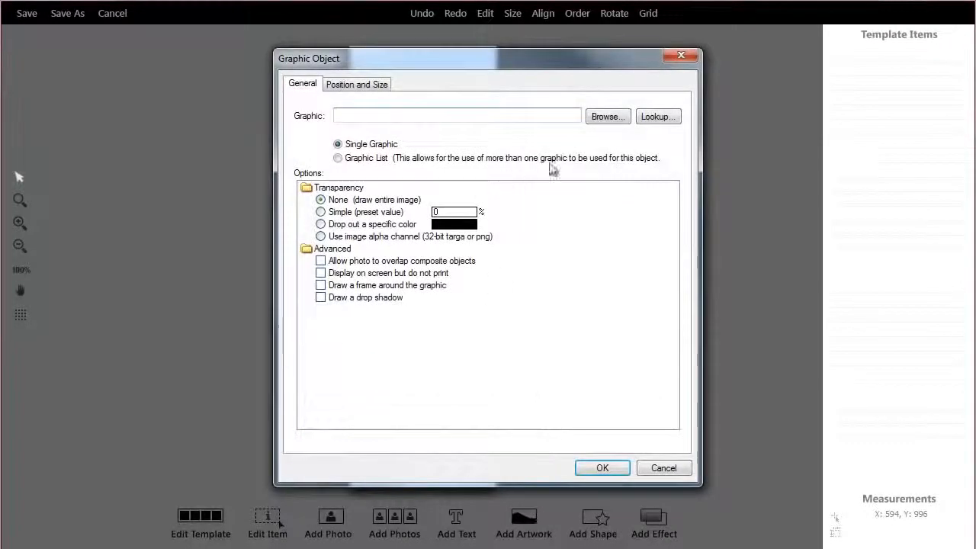
click(598, 121)
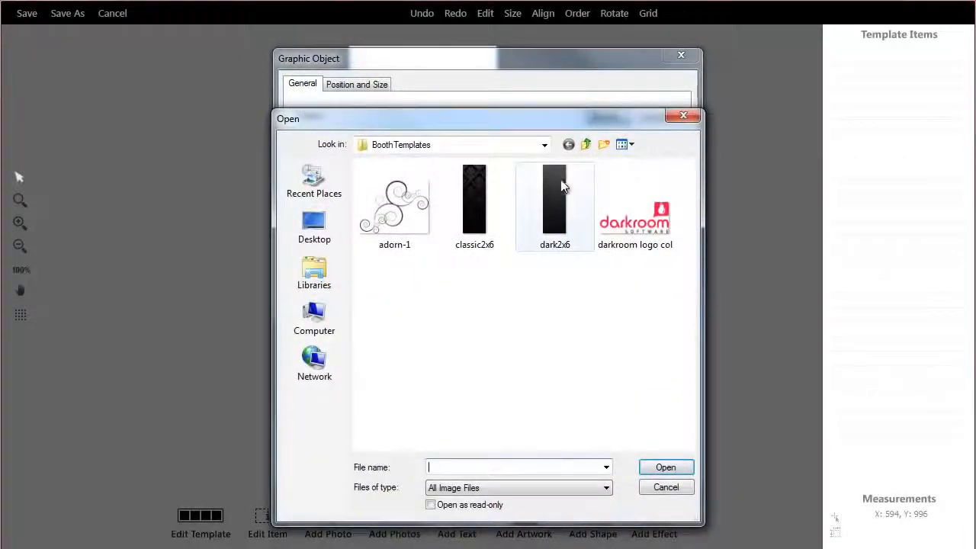
click(554, 219)
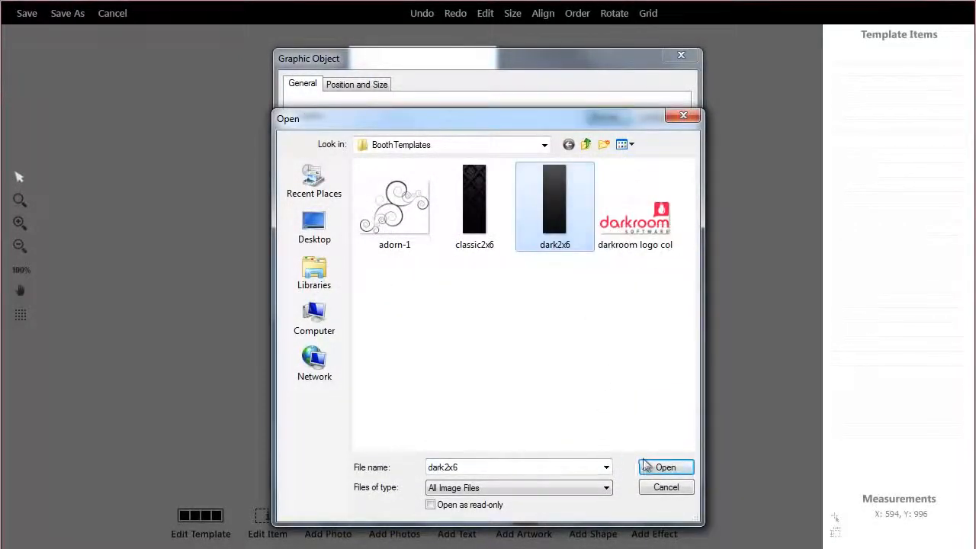
click(663, 466)
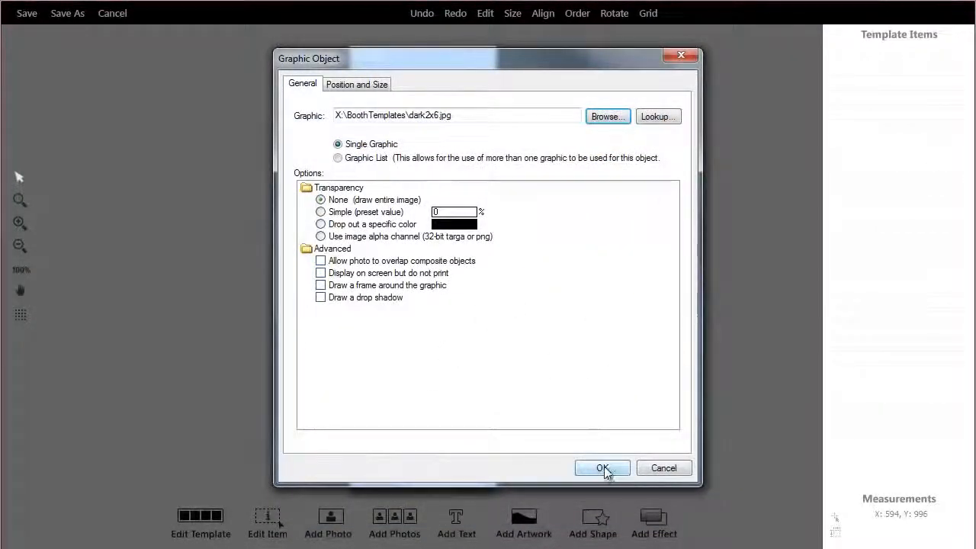
click(602, 468)
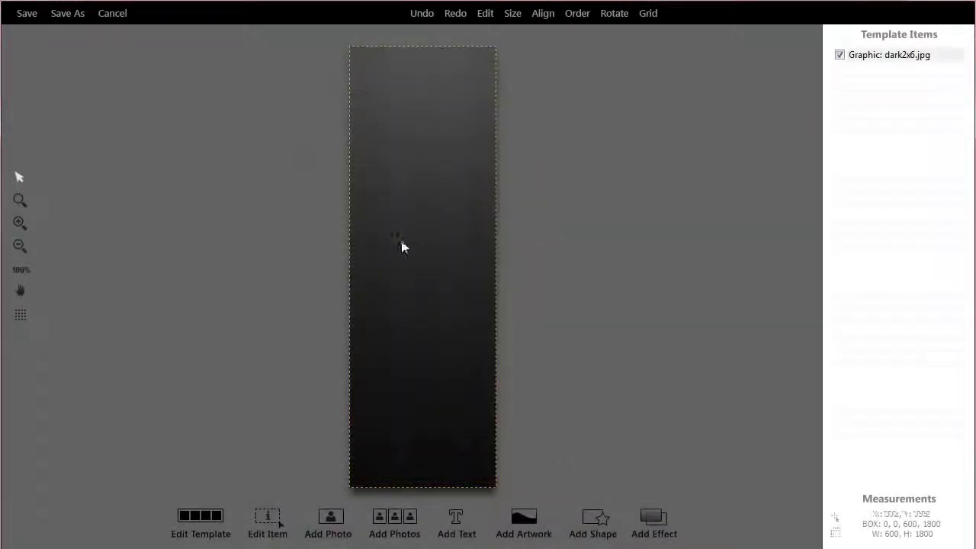
drag(420, 197, 348, 292)
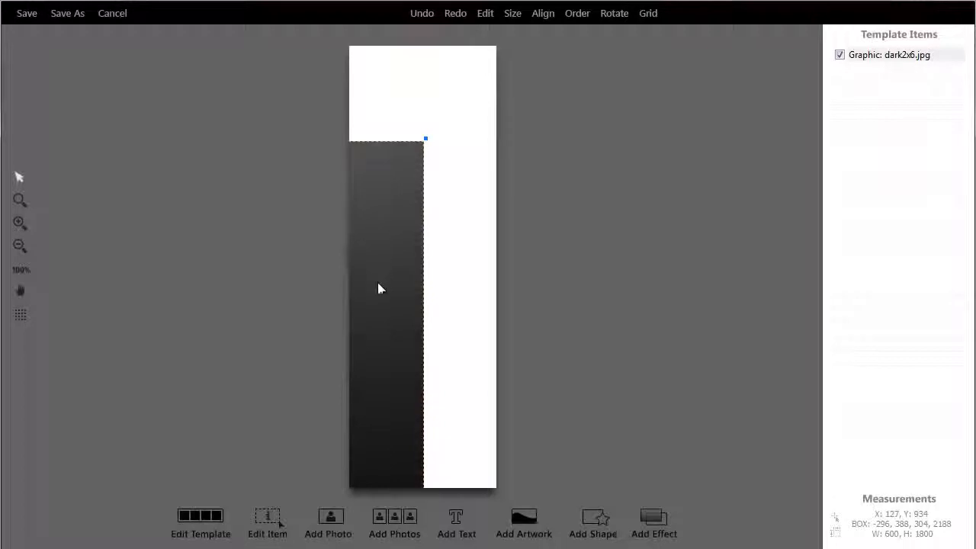
drag(379, 284, 419, 155)
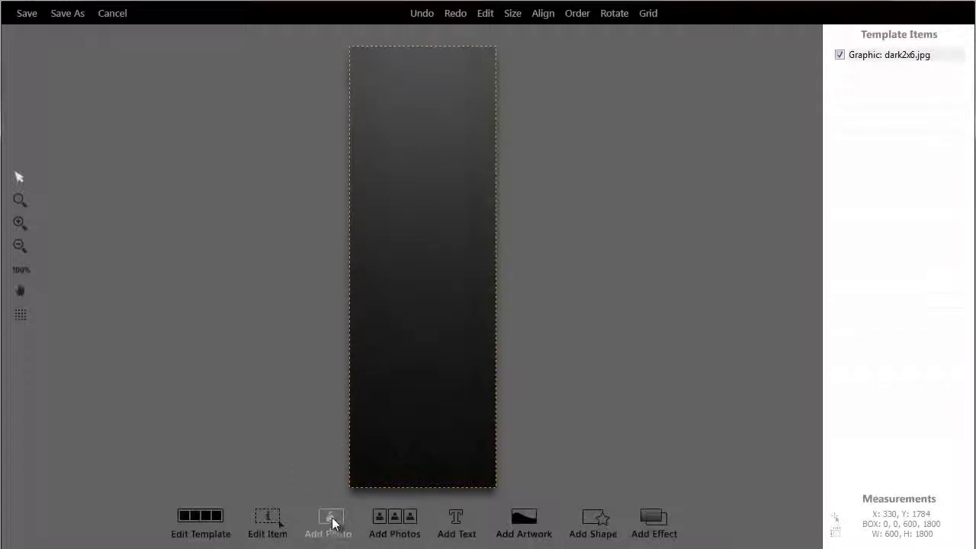
Add a horizontal photo composite of 4 rows and 1 column, shrink it to about 446 x 1555 pixels and inset it from the page edges.
click(398, 522)
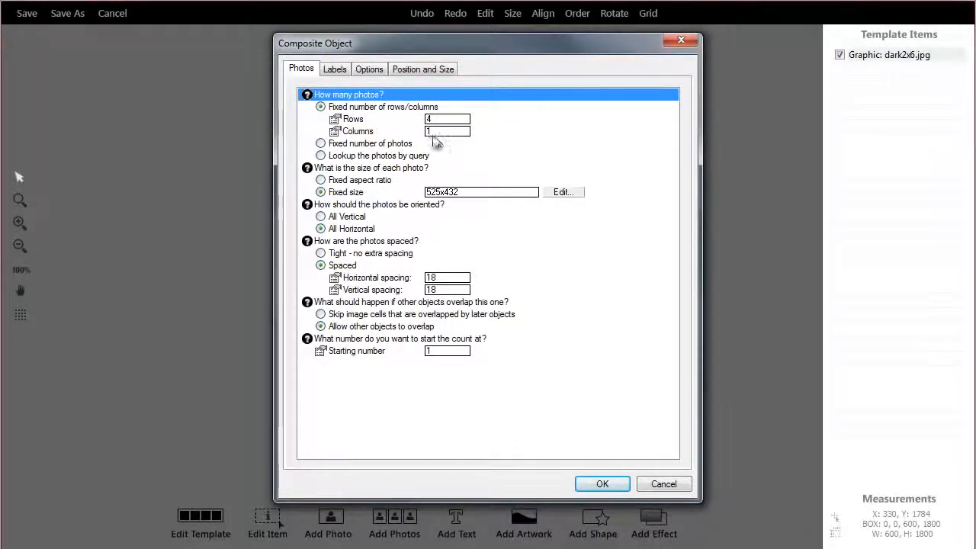
click(614, 486)
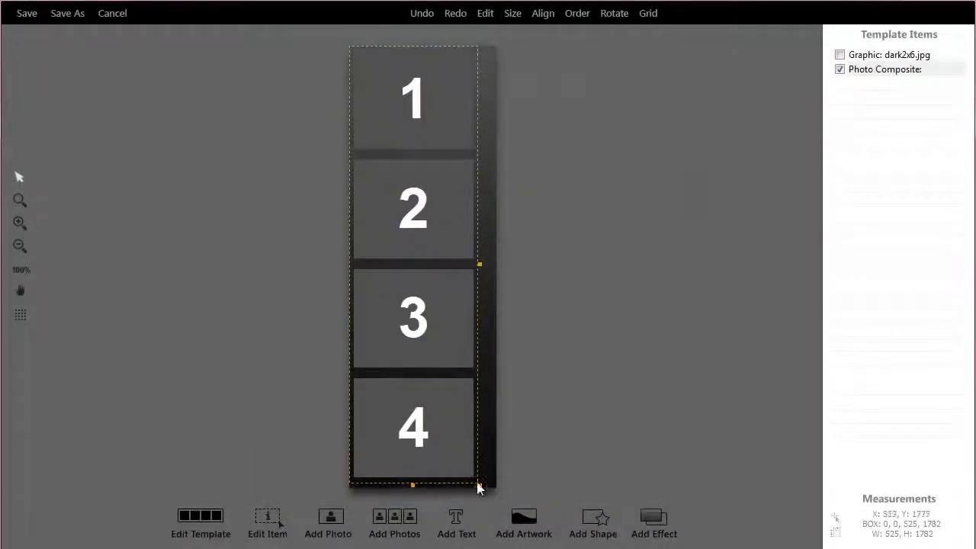
drag(478, 483, 460, 429)
drag(410, 280, 421, 300)
key(Right)
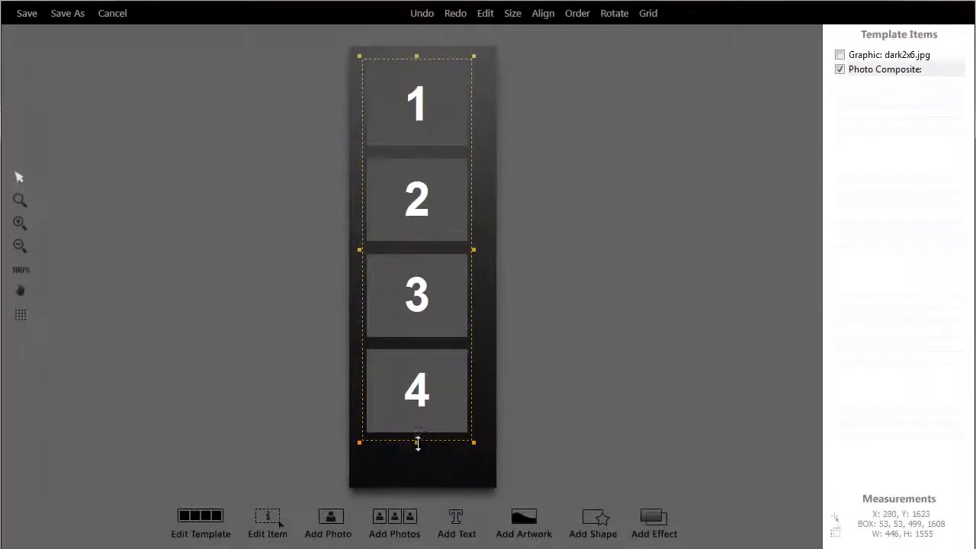
Enlarge the photo composite to about 514 x 1587 pixels and centre it across the strip, leaving space below photo 4.
mouse_move(418, 442)
mouse_down()
mouse_move(429, 358)
mouse_move(416, 443)
mouse_up()
double_click(414, 391)
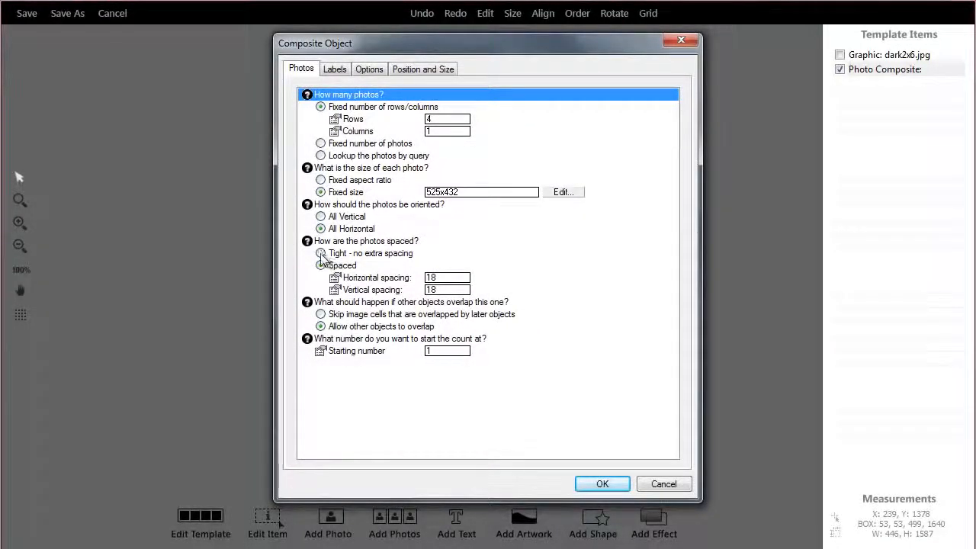
click(669, 486)
drag(428, 223, 428, 229)
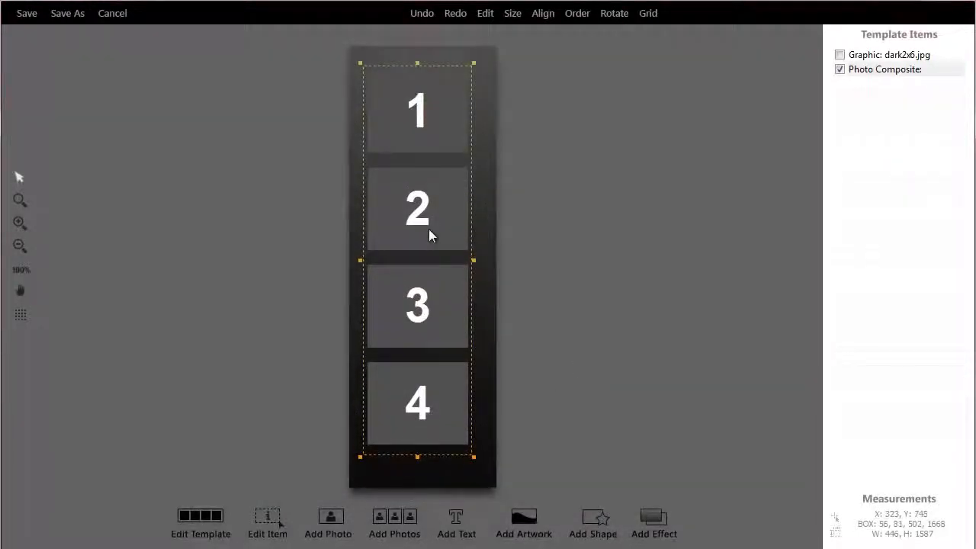
drag(476, 259, 486, 259)
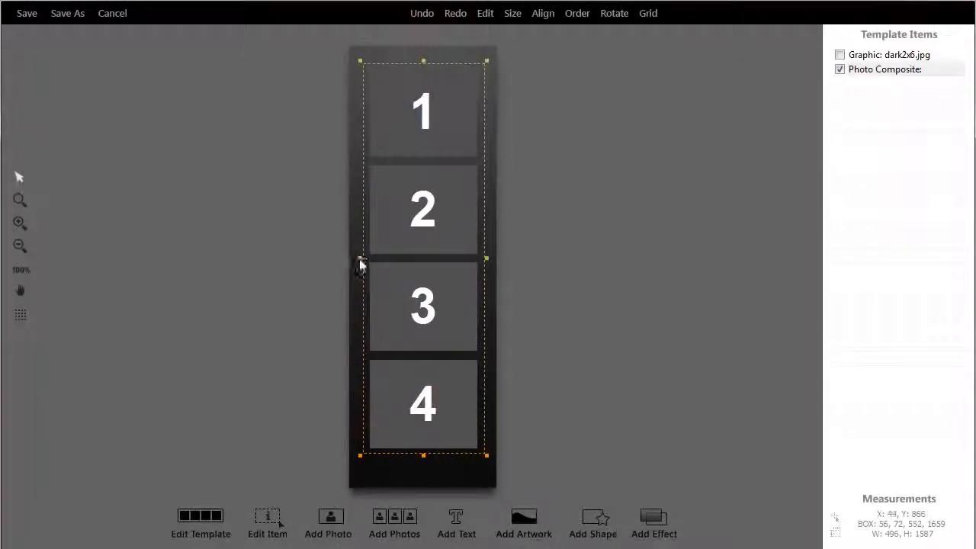
drag(360, 264, 355, 259)
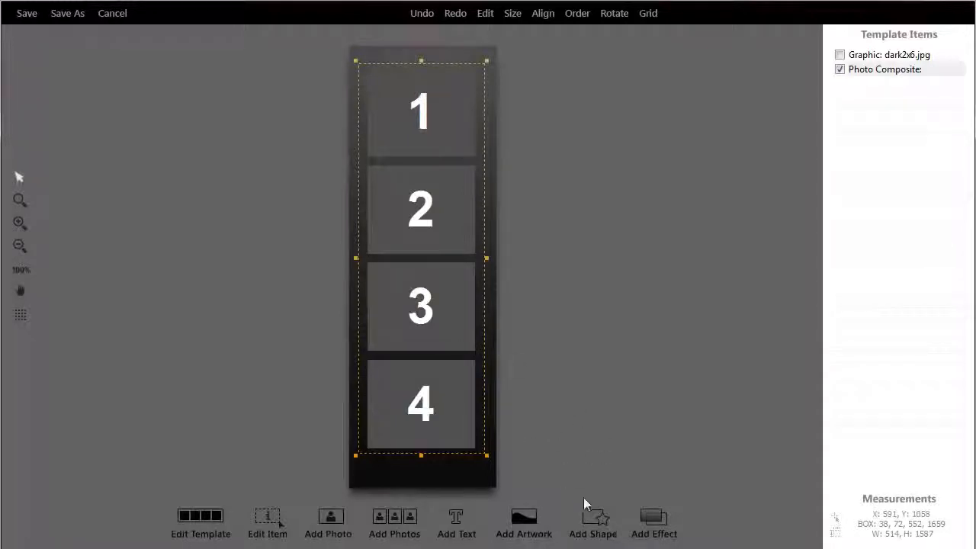
Add the darkroom logo col artwork and place it at about 439 x 199 pixels over the lower edge of photo 4.
click(525, 525)
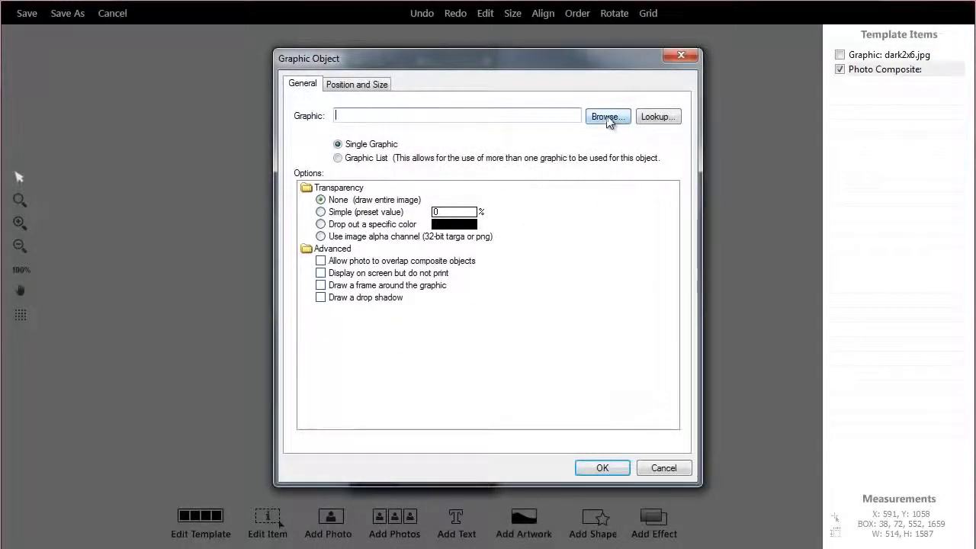
click(607, 118)
click(638, 187)
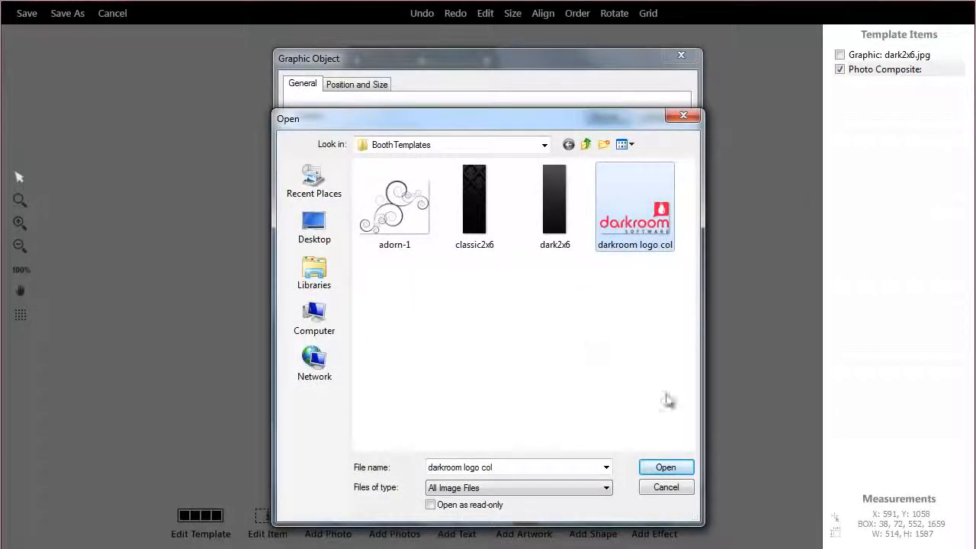
click(666, 468)
click(607, 467)
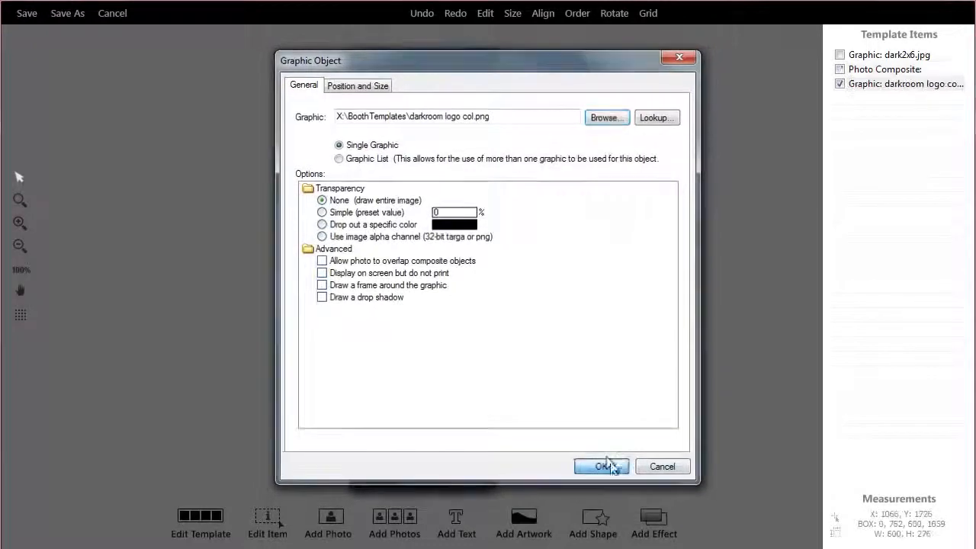
drag(497, 234, 462, 438)
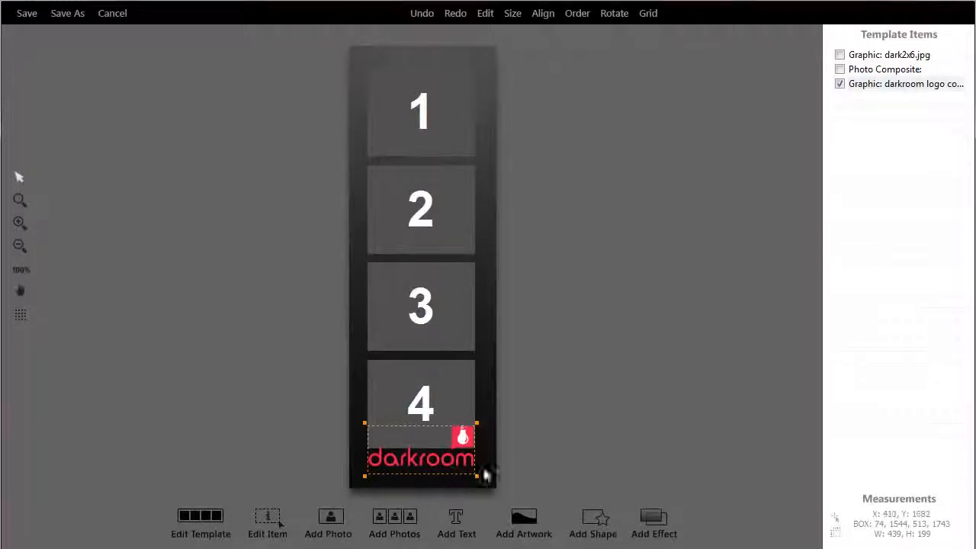
Add a rectangle shape to the template using the default shape options.
click(590, 520)
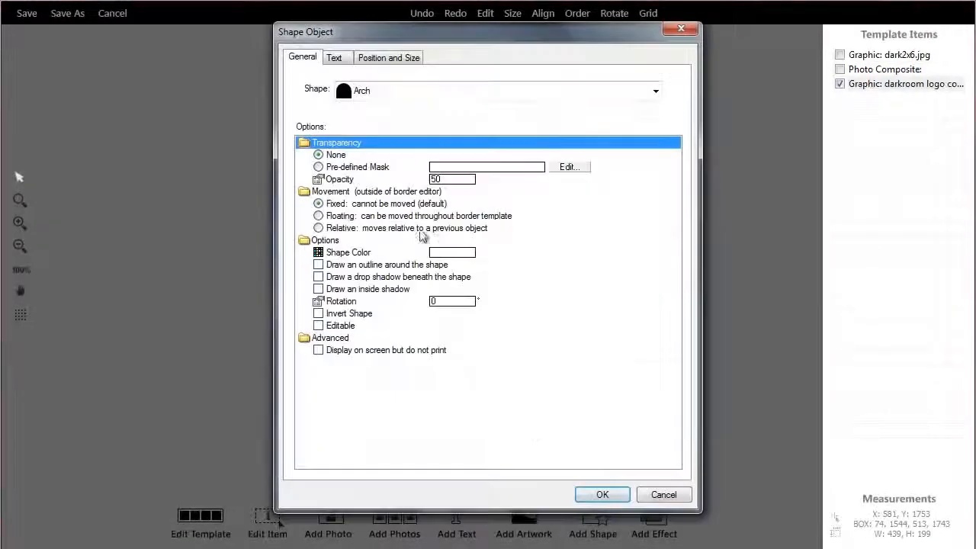
click(377, 92)
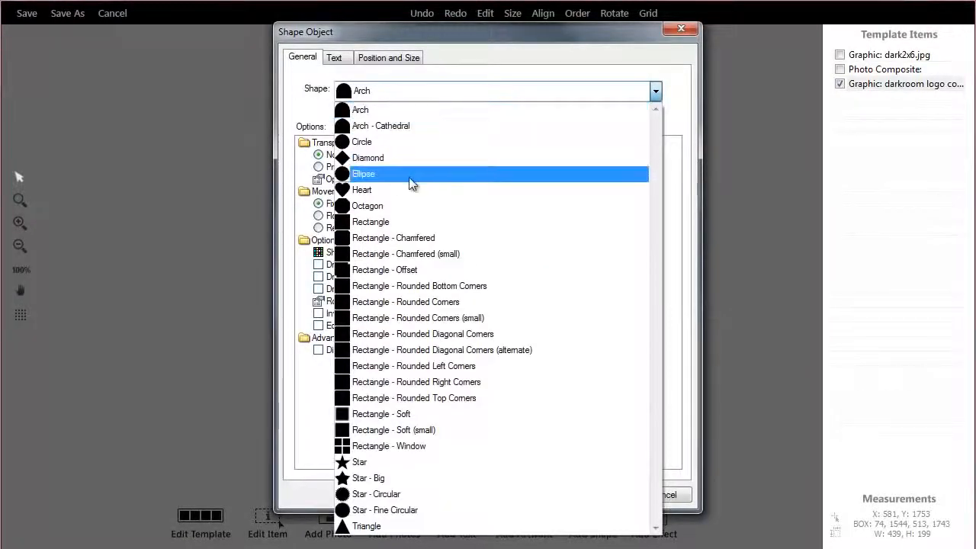
click(373, 222)
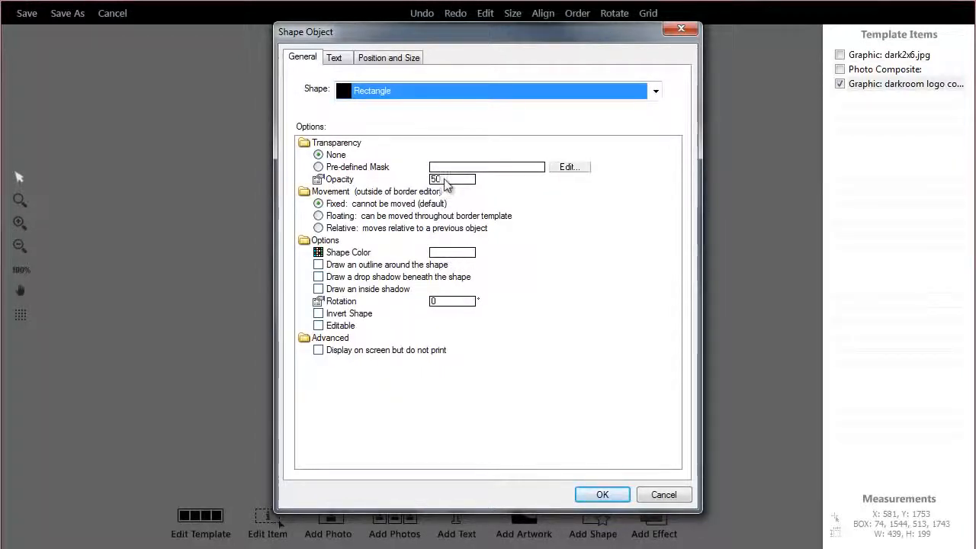
click(599, 494)
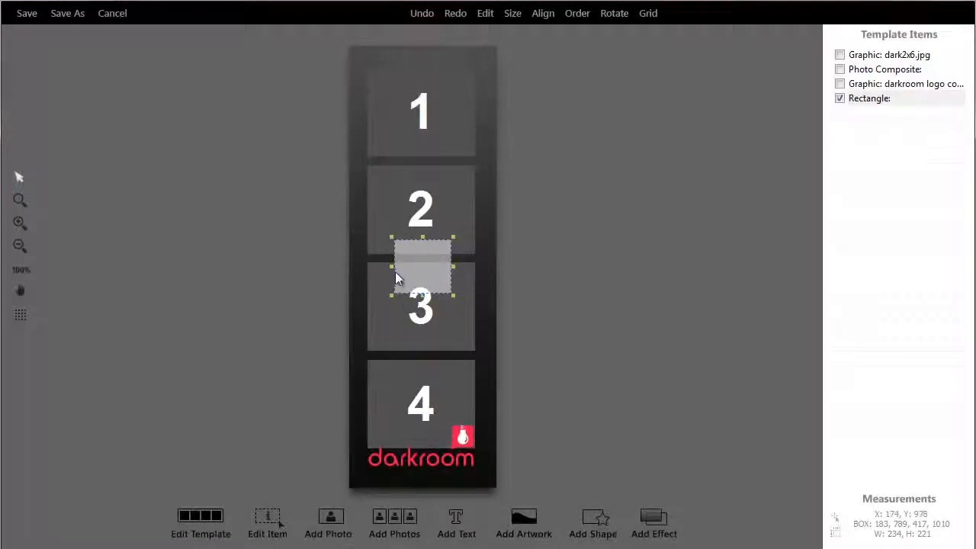
Fit the rectangle around the logo at about 498 x 233 pixels and layer it behind the logo.
drag(420, 272, 485, 443)
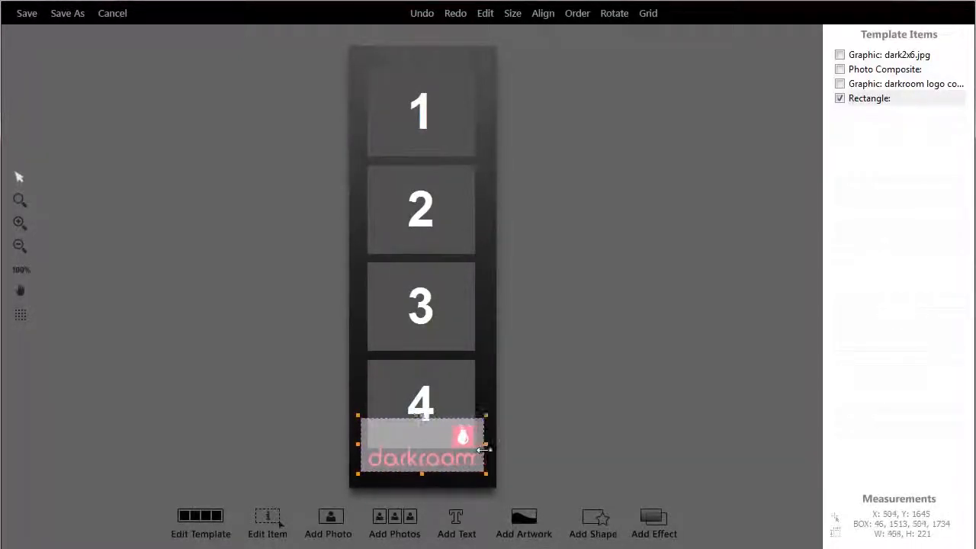
drag(422, 474, 421, 479)
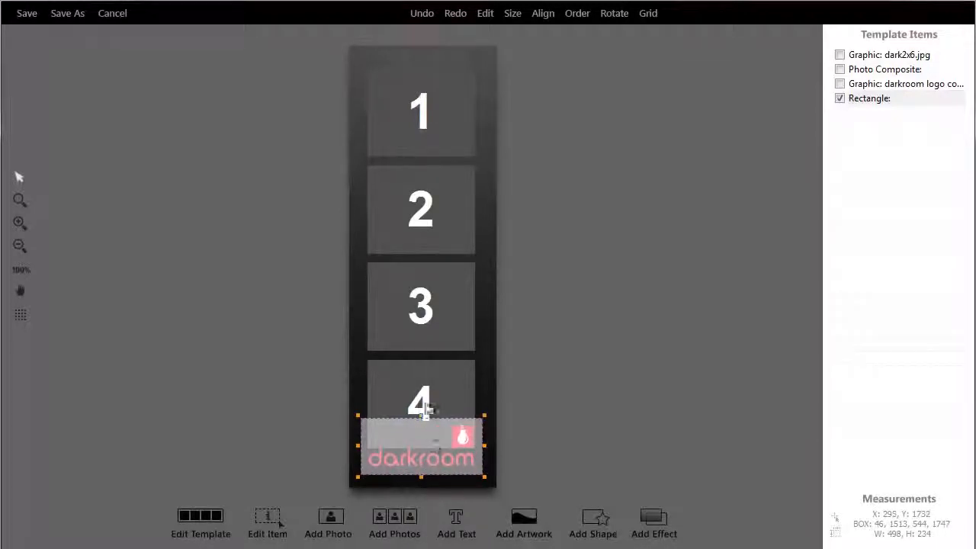
drag(421, 422, 420, 429)
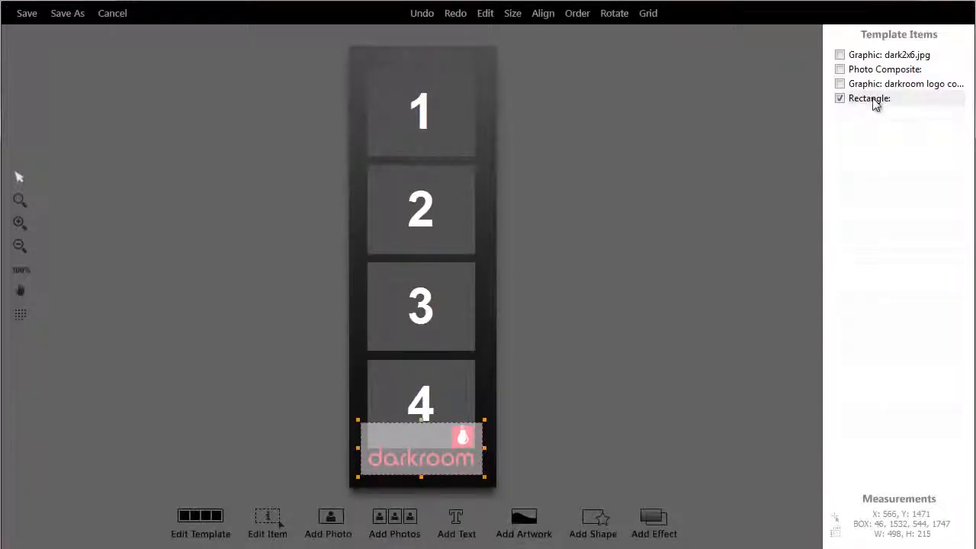
drag(874, 104, 874, 90)
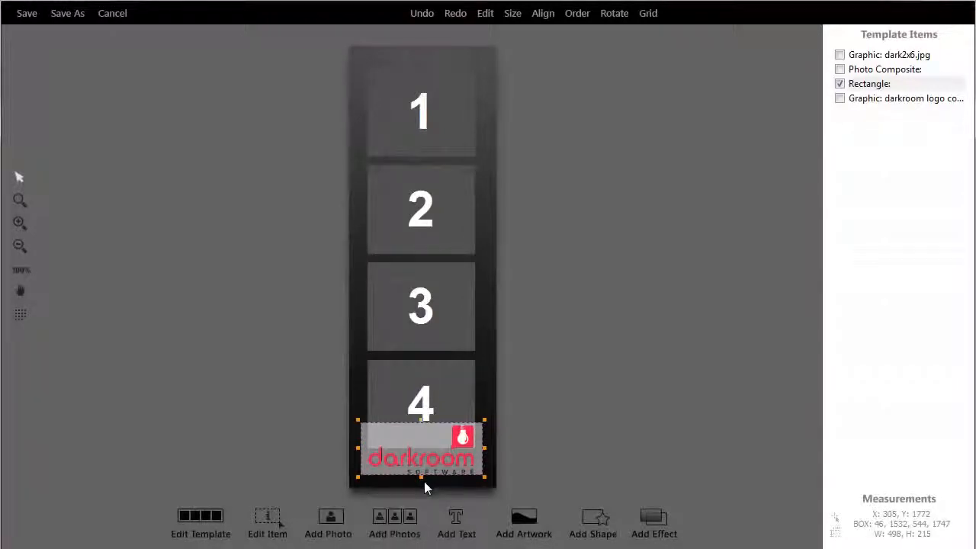
drag(421, 478, 422, 482)
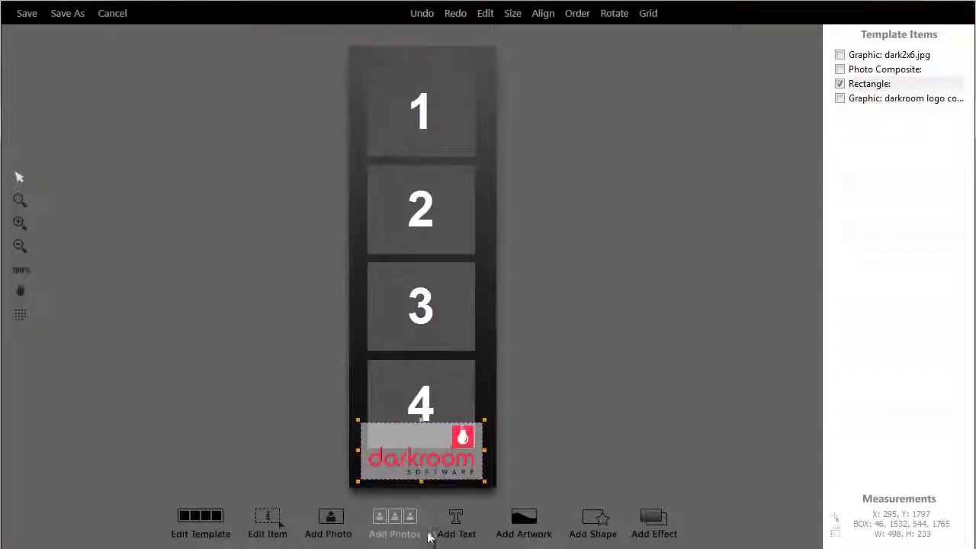
Add a text object to the template containing the couple's two first names joined by "and".
click(453, 522)
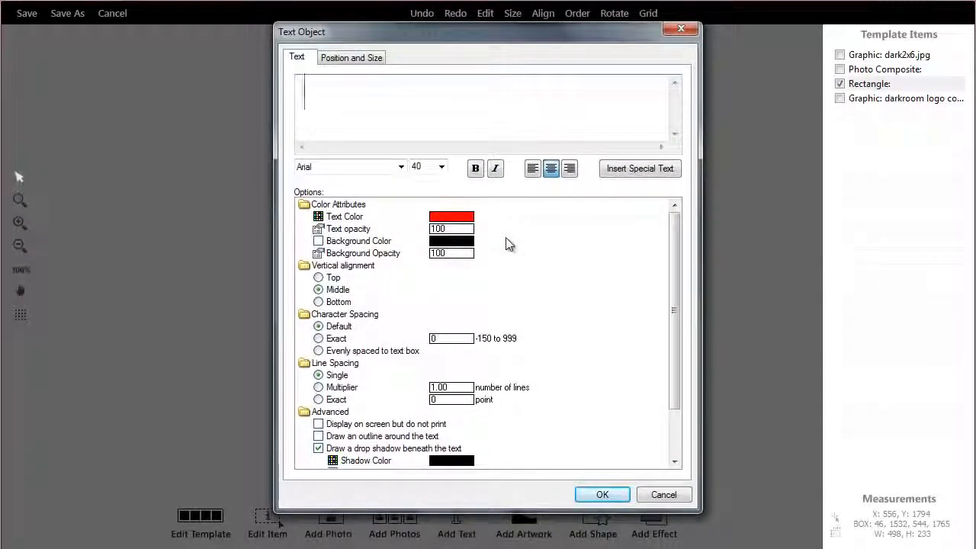
text(John)
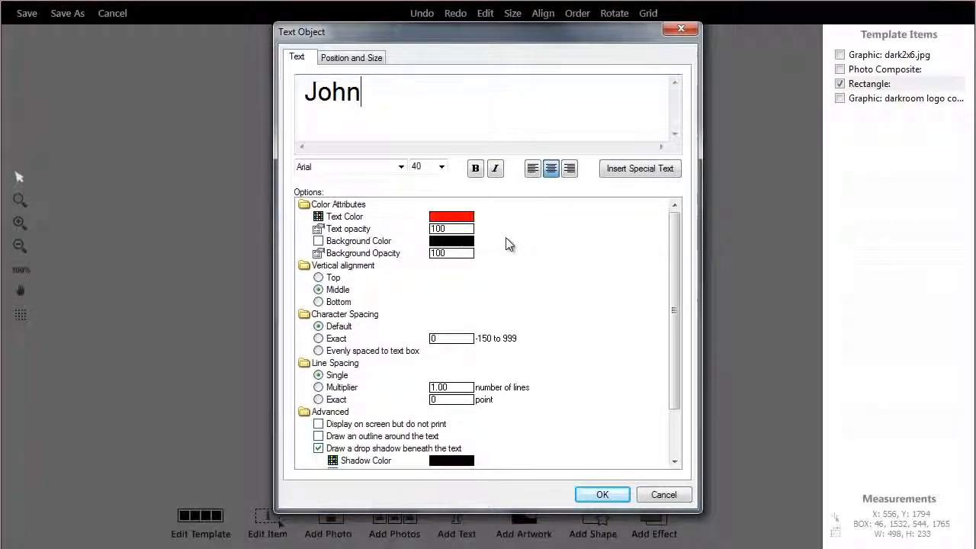
text( and N)
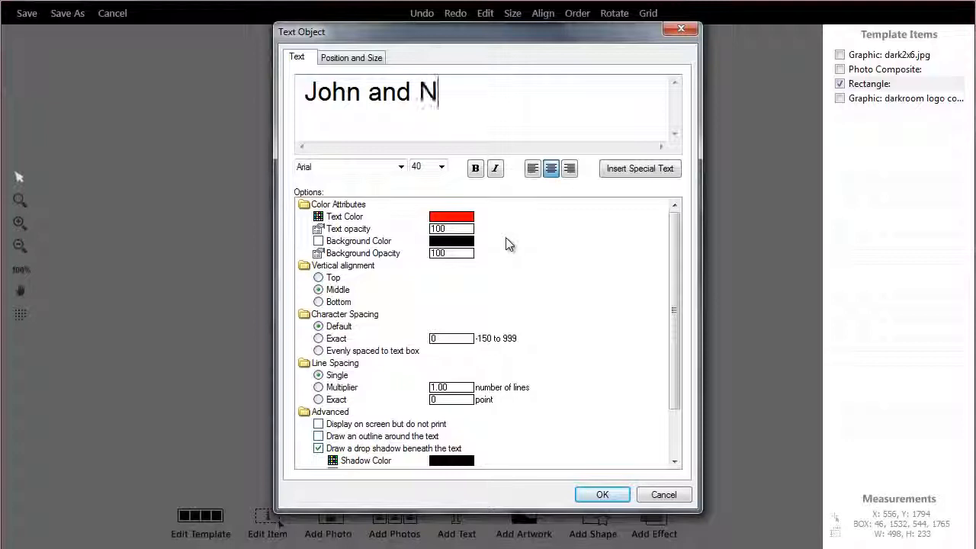
text(ancy)
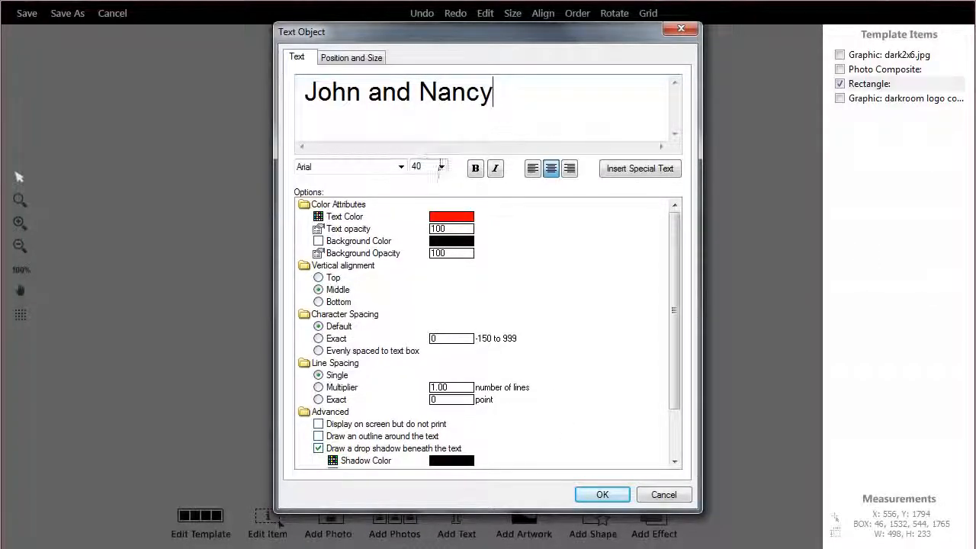
Format the names text in the Broadway font at size 10 and insert it into the template.
click(402, 167)
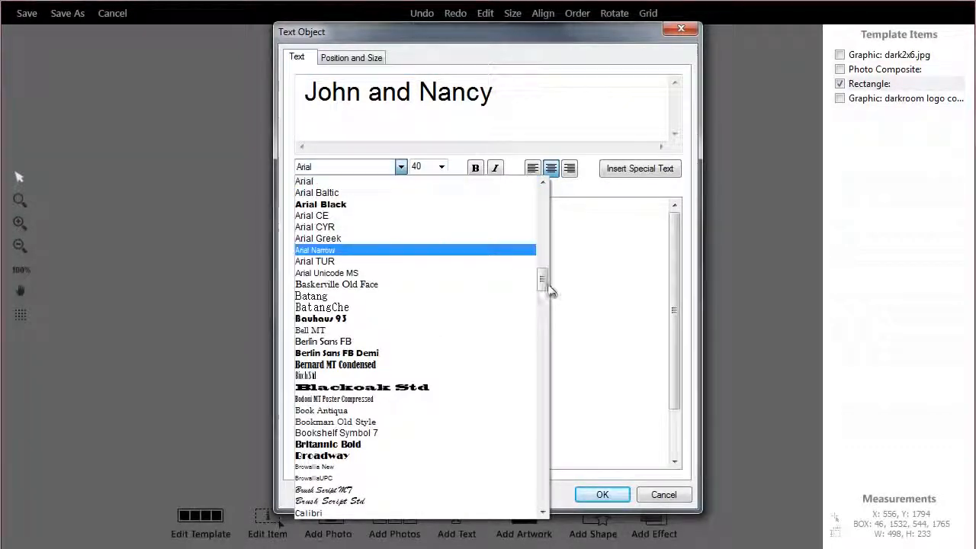
scroll(546, 286, down, 3)
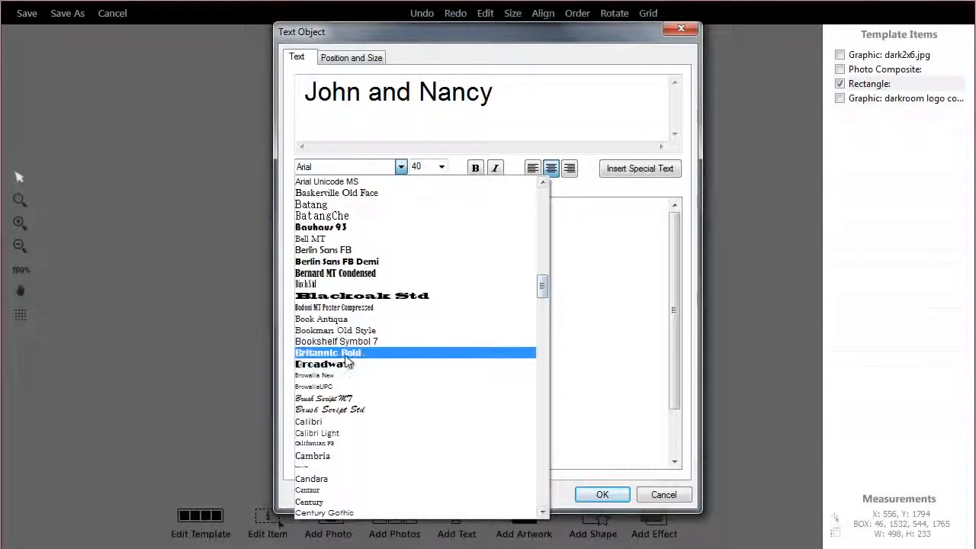
click(326, 365)
click(441, 167)
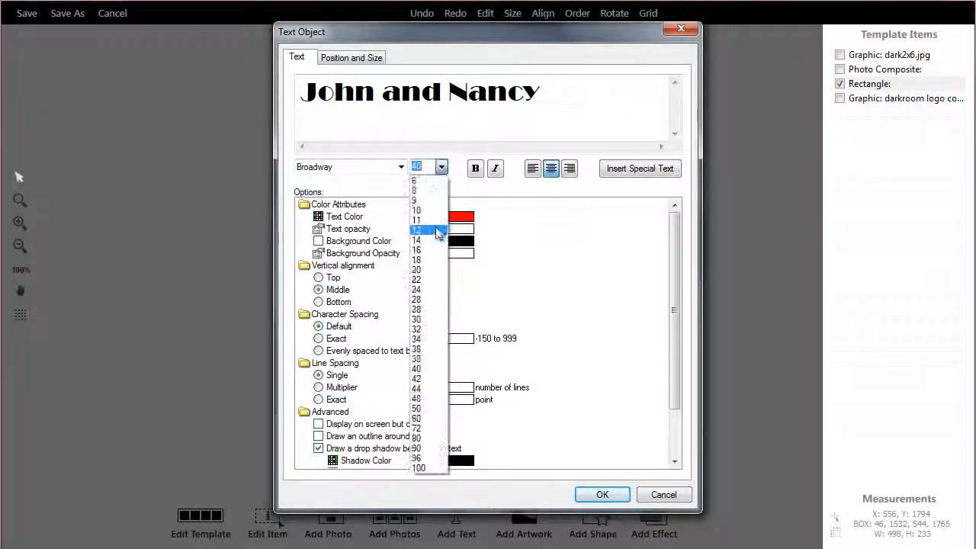
click(423, 210)
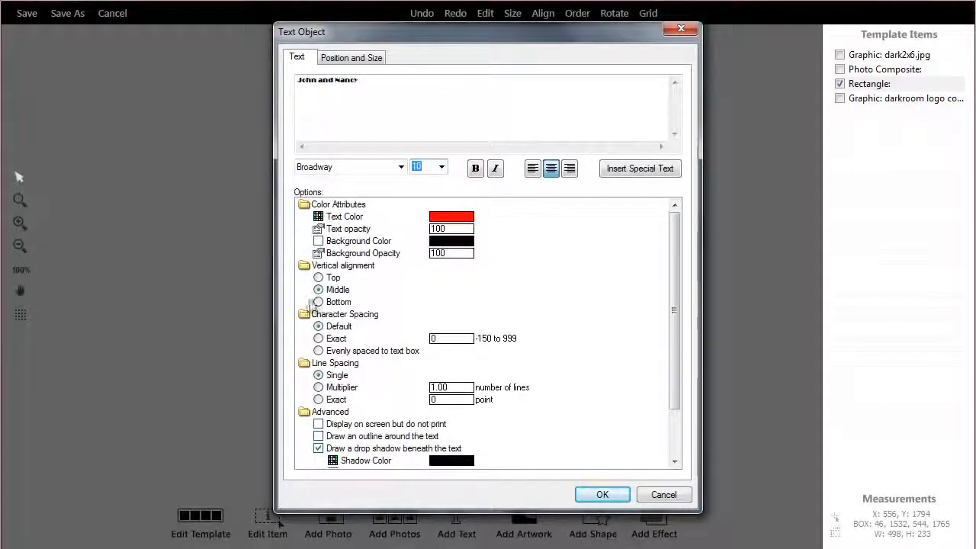
drag(674, 326, 674, 372)
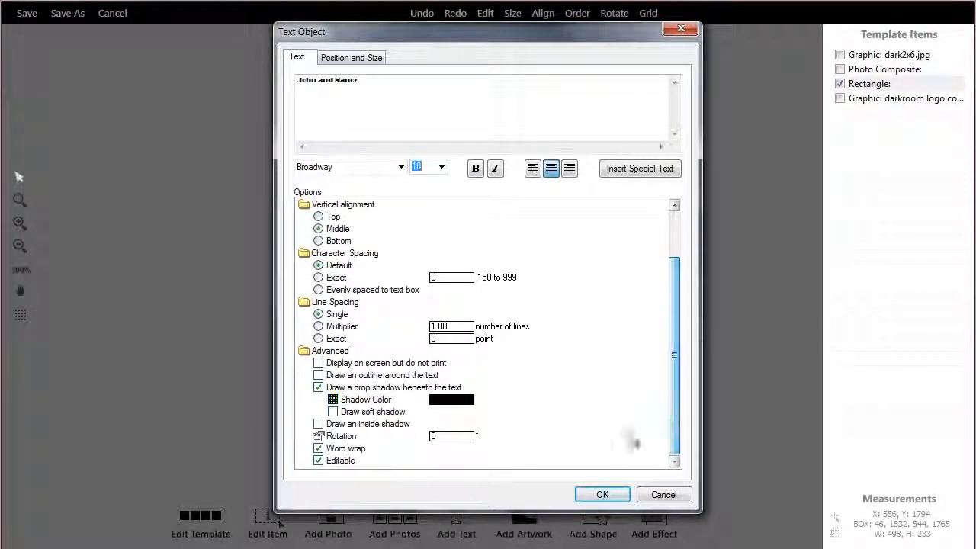
click(602, 495)
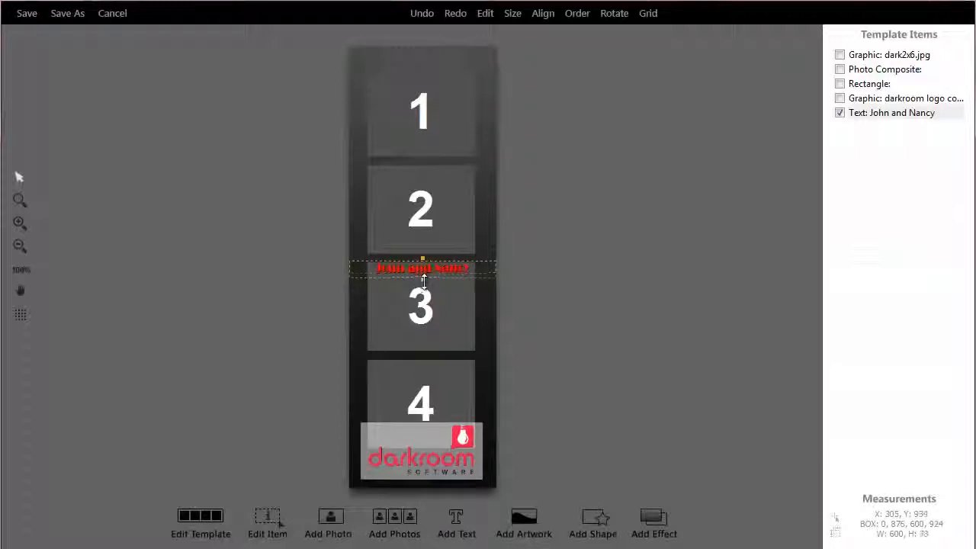
Place the names text at the top of the strip in a box about 600 x 110 pixels, and review its text options.
drag(443, 289, 446, 64)
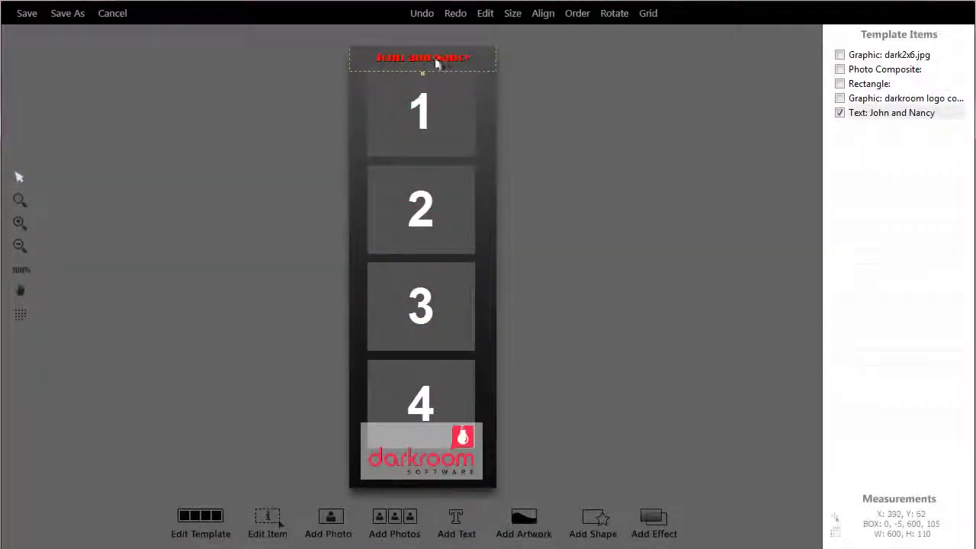
double_click(431, 61)
click(366, 80)
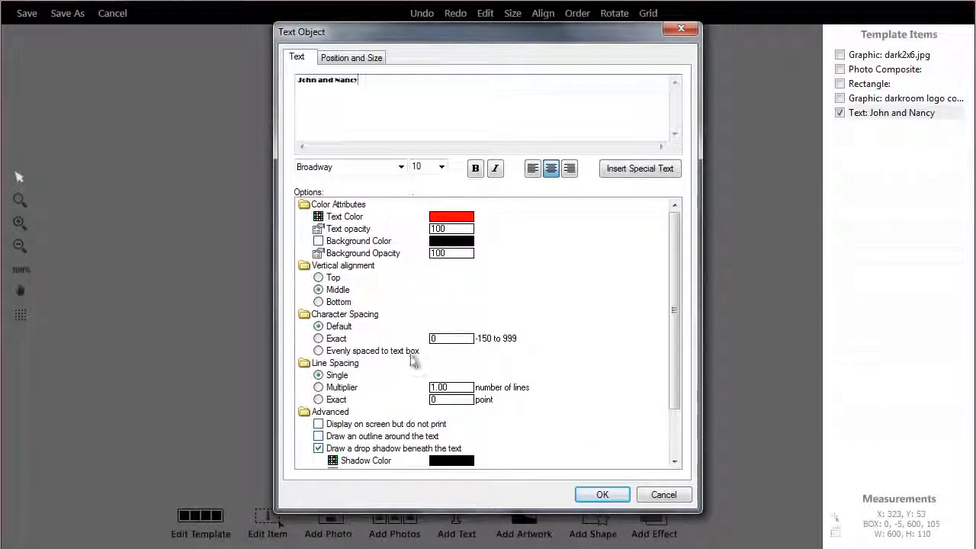
scroll(665, 366, down, 3)
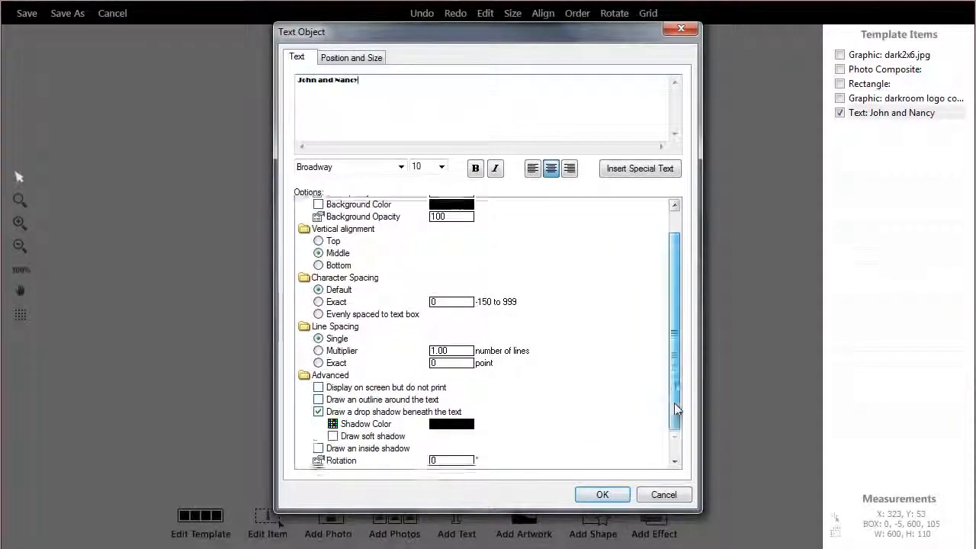
click(601, 495)
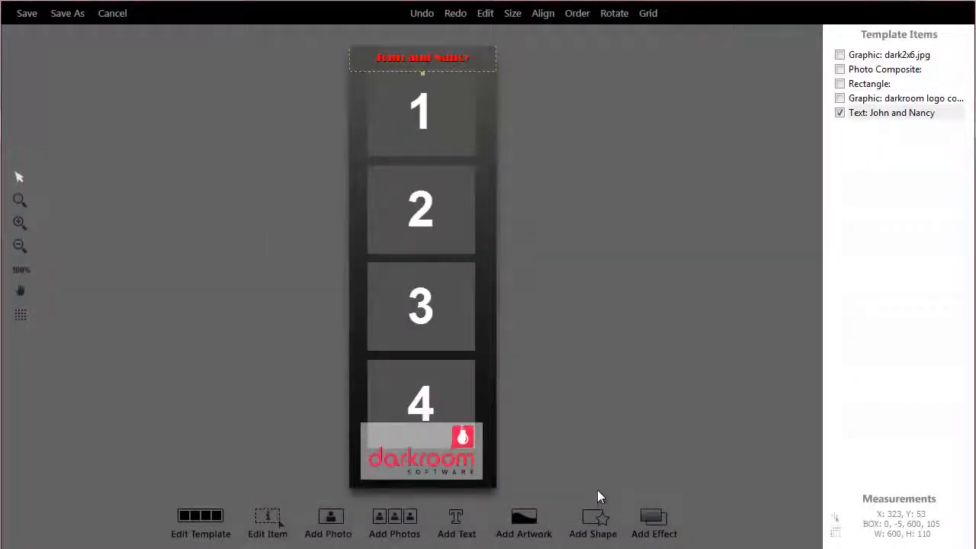